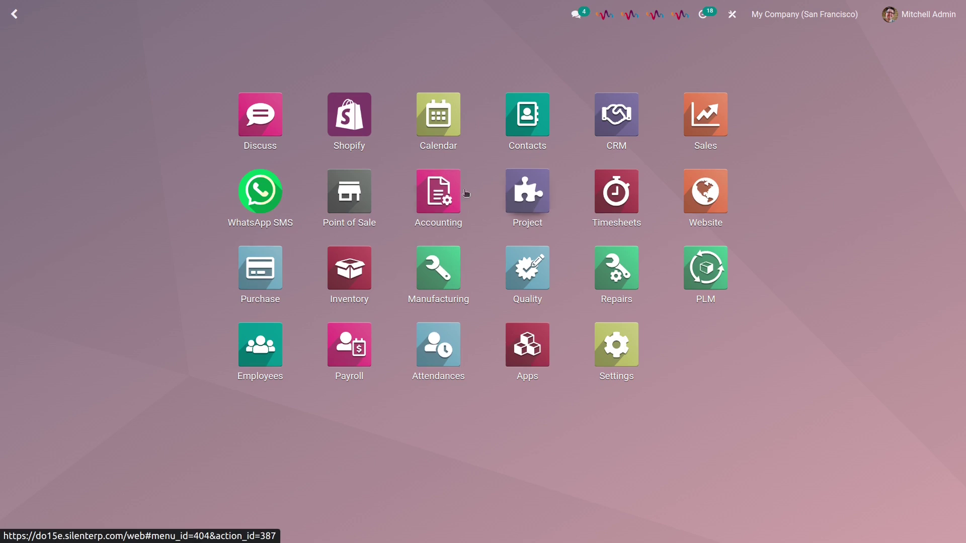
# Open the Accounting Vendors list and switch it to list view.
pyautogui.click(434, 192)
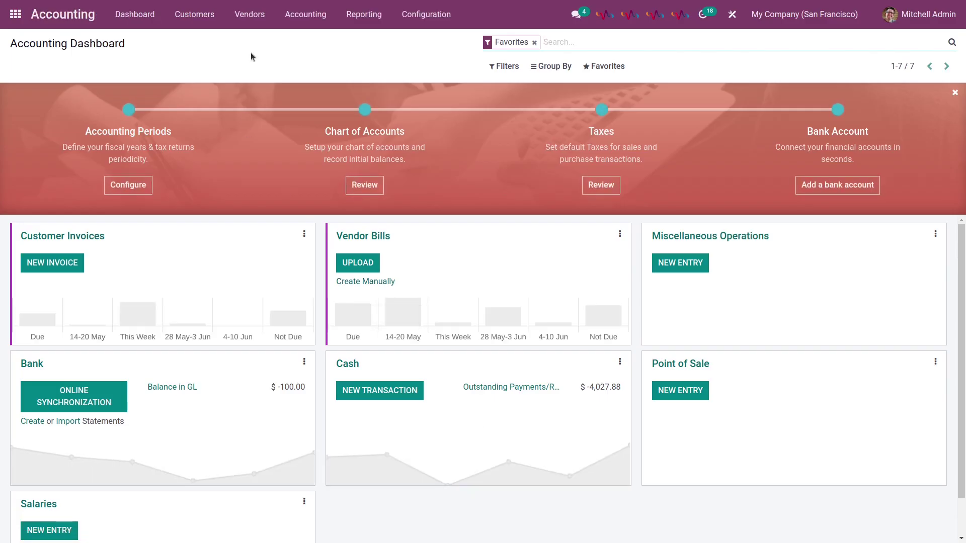
pyautogui.click(260, 22)
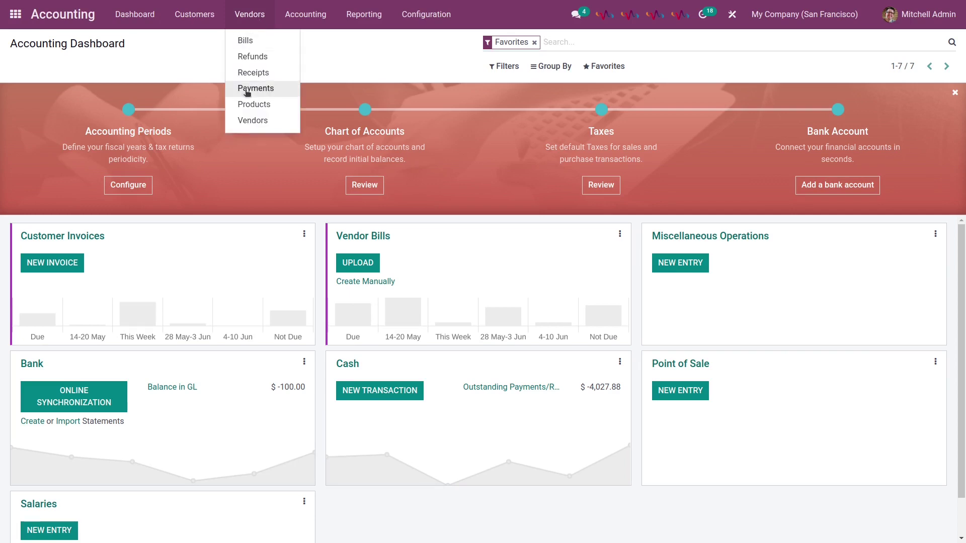
pyautogui.click(251, 120)
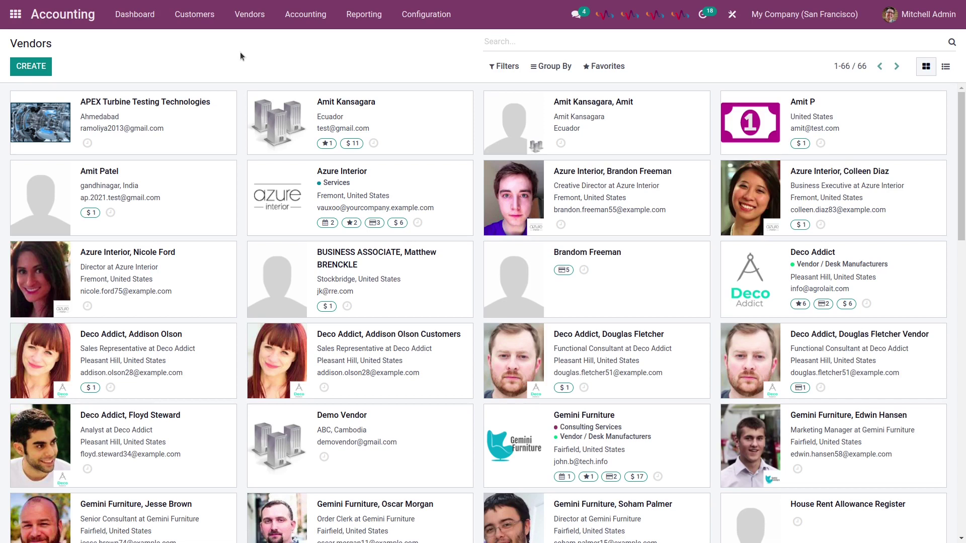
pyautogui.click(945, 66)
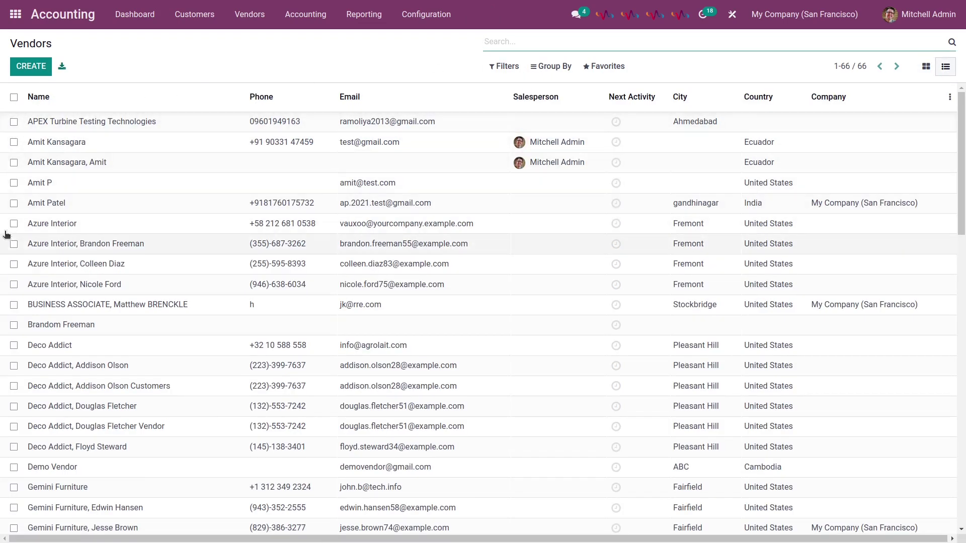
# Select the first six vendors, APEX Turbine Testing Technologies through Azure Interior, and sync them to bill.com.
pyautogui.click(14, 122)
pyautogui.click(13, 142)
pyautogui.click(13, 163)
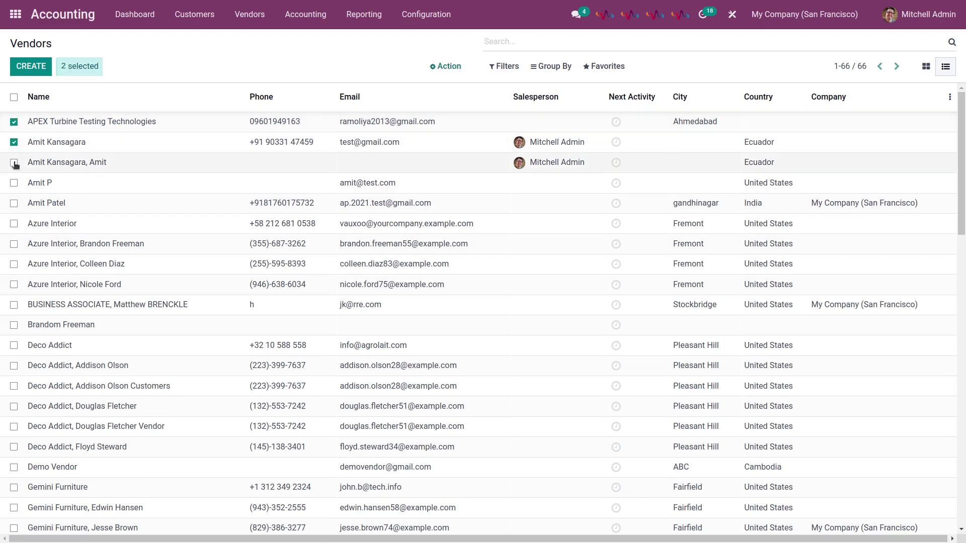
pyautogui.click(13, 182)
pyautogui.click(13, 203)
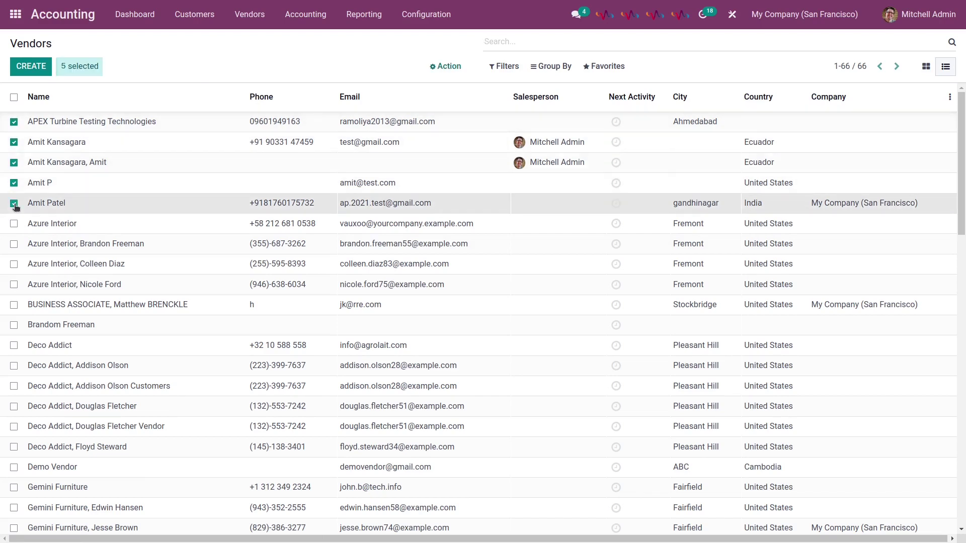
pyautogui.click(14, 223)
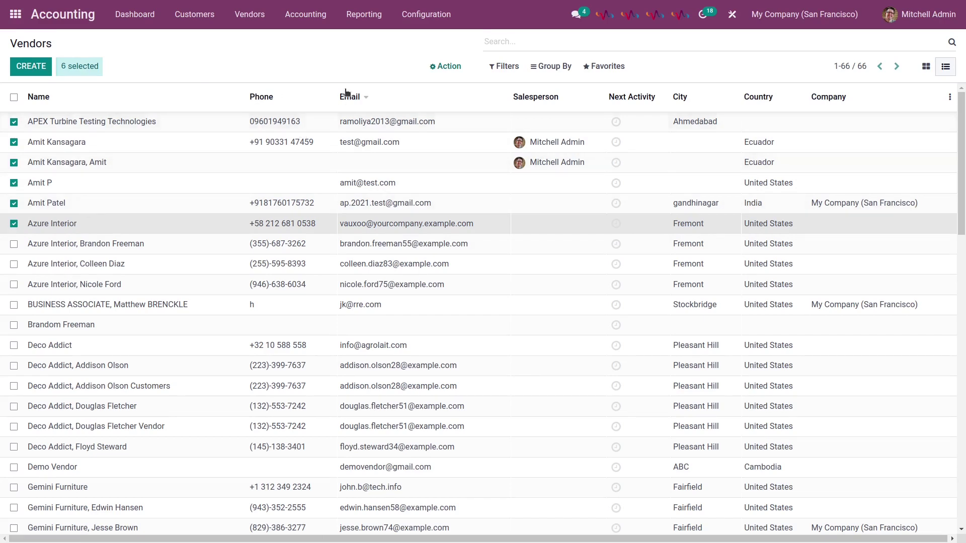
pyautogui.click(430, 68)
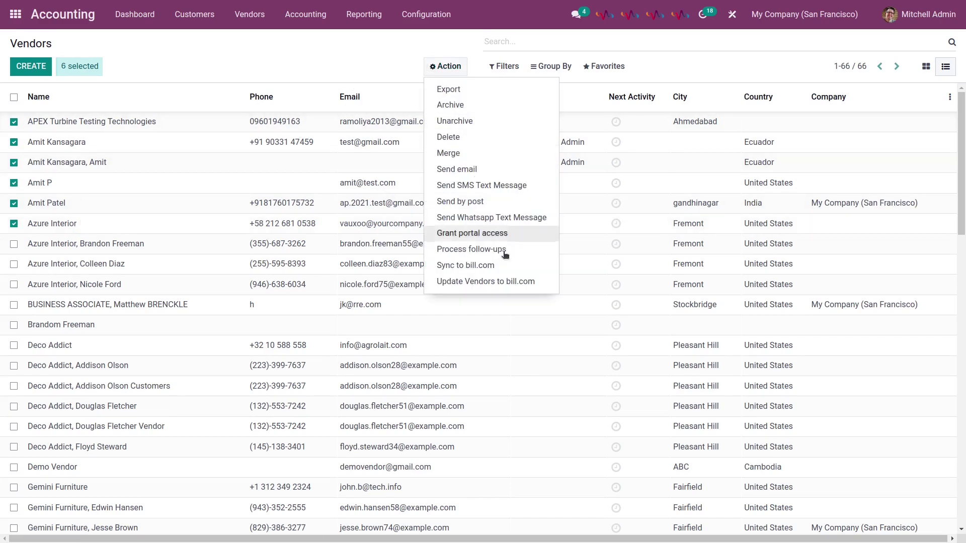
pyautogui.click(484, 266)
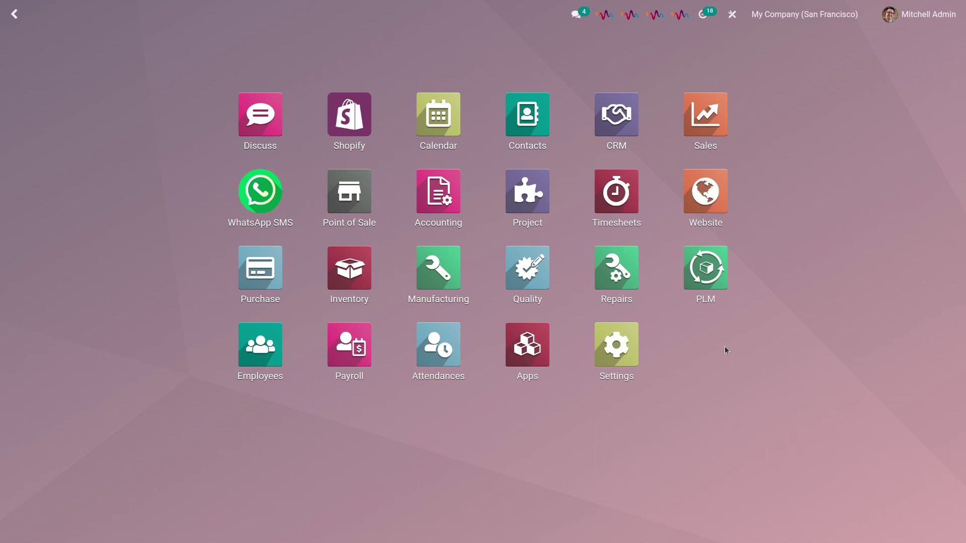
# Select bill BILL/2023/05/0003 in Accounting's vendor Bills list and sync it to bill.com.
pyautogui.click(442, 190)
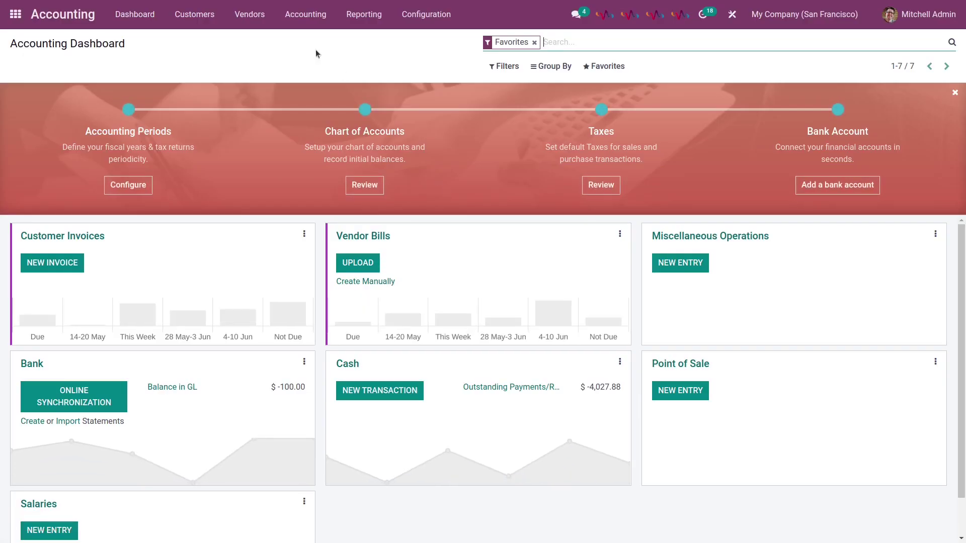
pyautogui.click(253, 12)
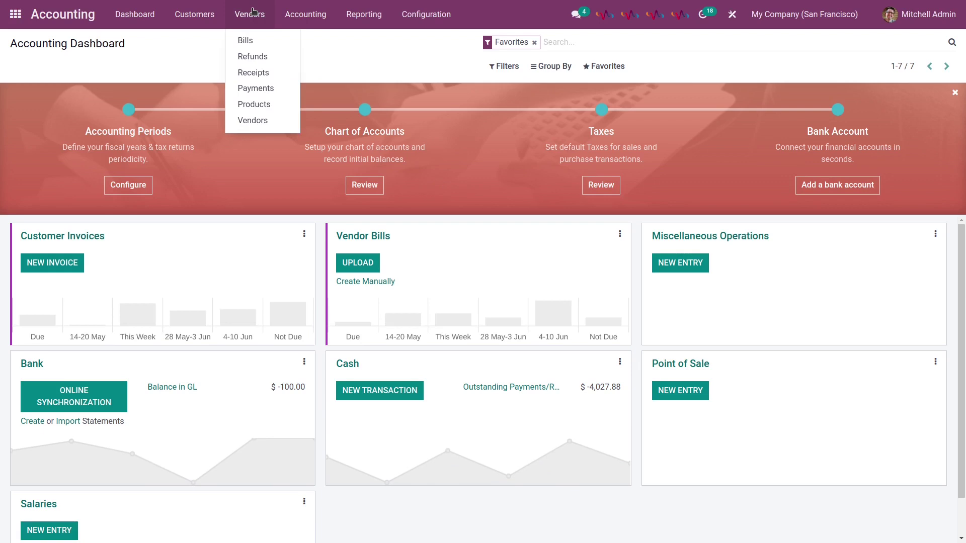
pyautogui.click(249, 40)
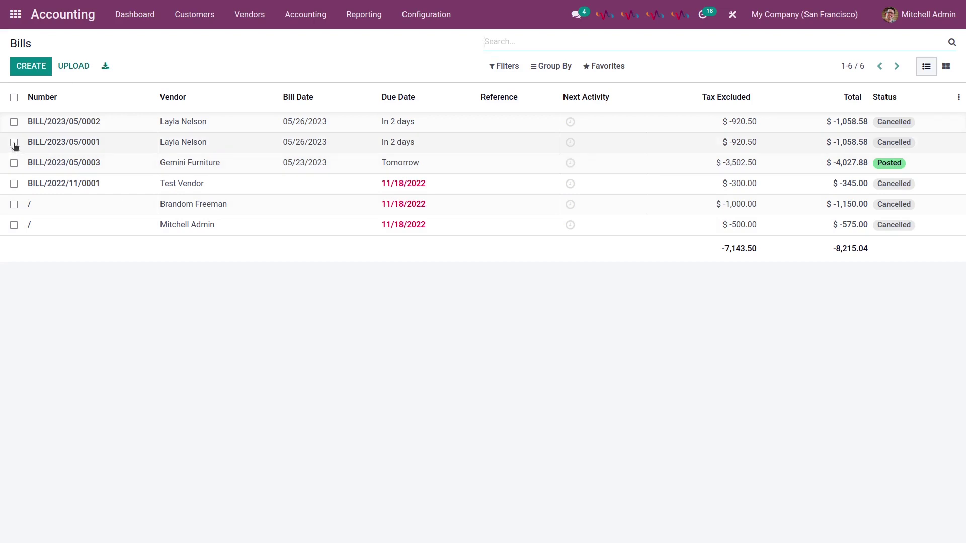
pyautogui.click(14, 163)
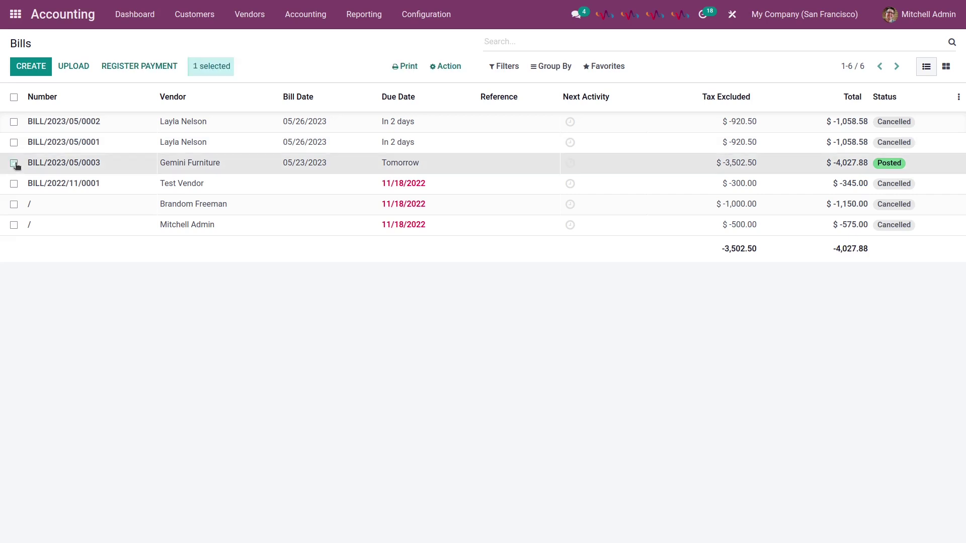
pyautogui.click(458, 74)
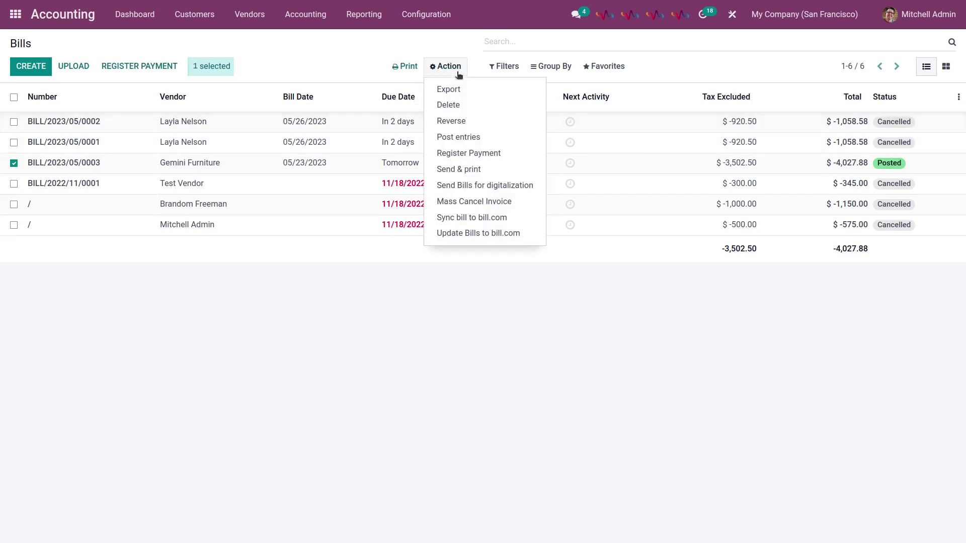
pyautogui.click(488, 219)
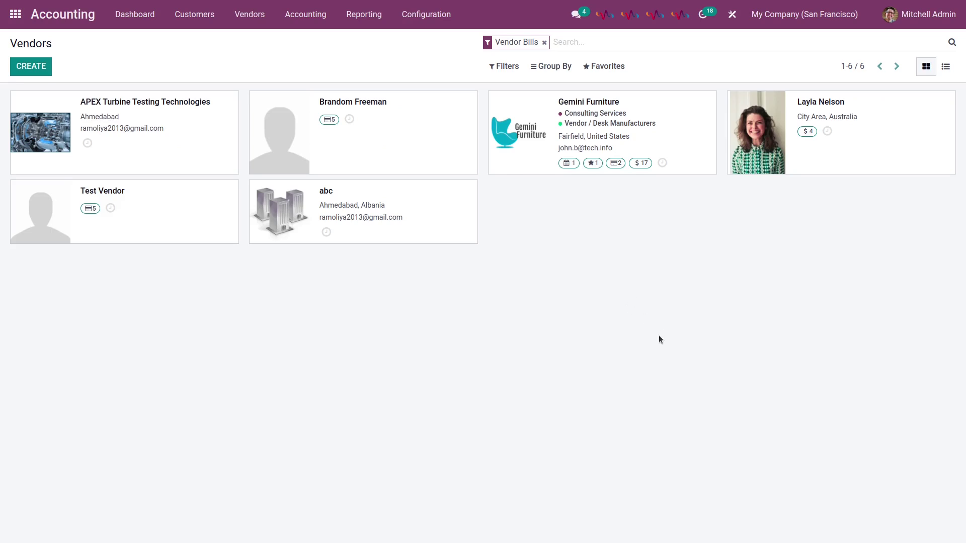
# View the Australia-based vendor's ING bank account from its Accounting tab, then return to the vendor.
pyautogui.click(837, 101)
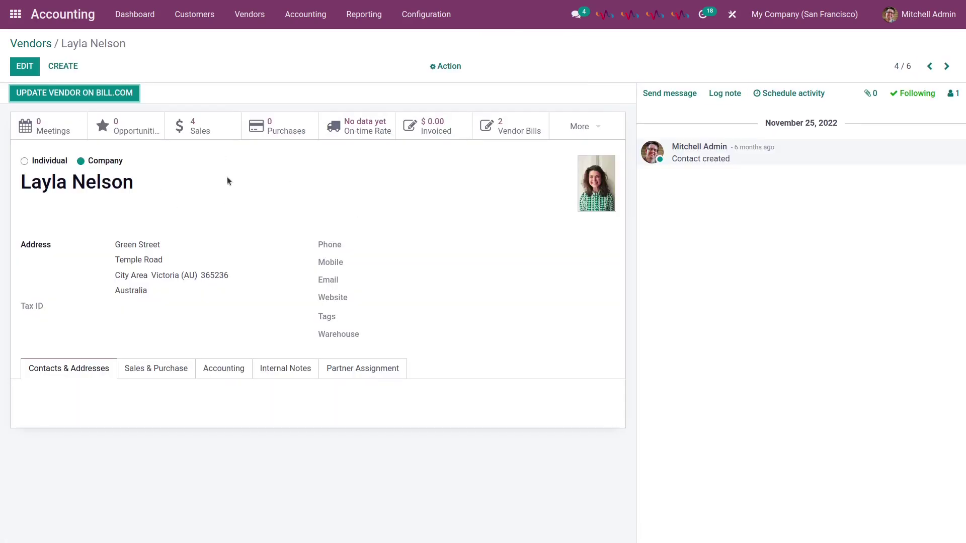
pyautogui.click(223, 369)
pyautogui.scroll(-2, 220, 370)
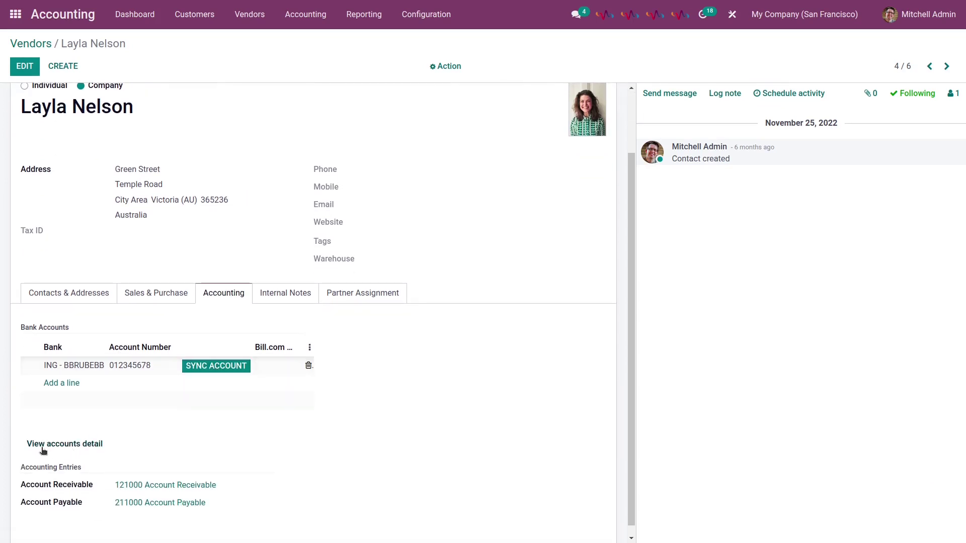
pyautogui.click(83, 446)
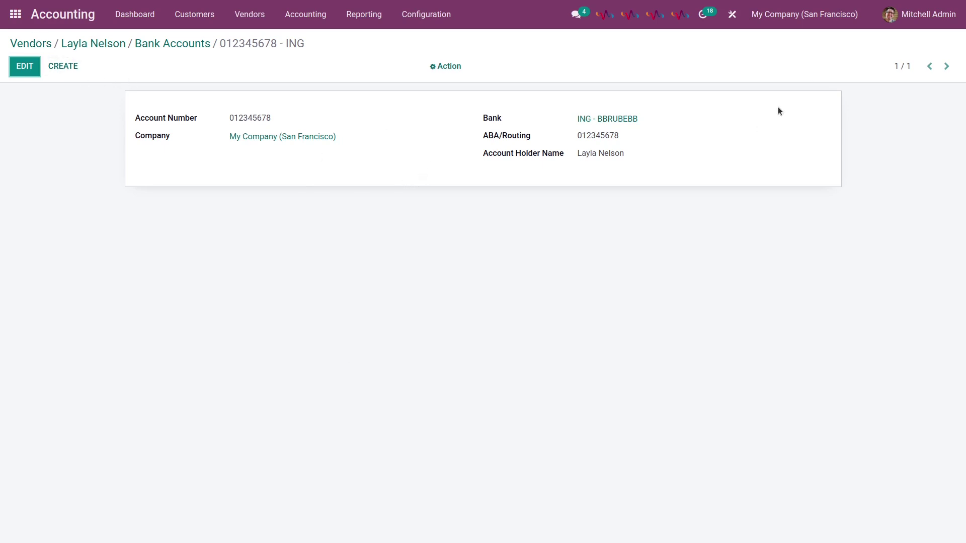
pyautogui.click(116, 45)
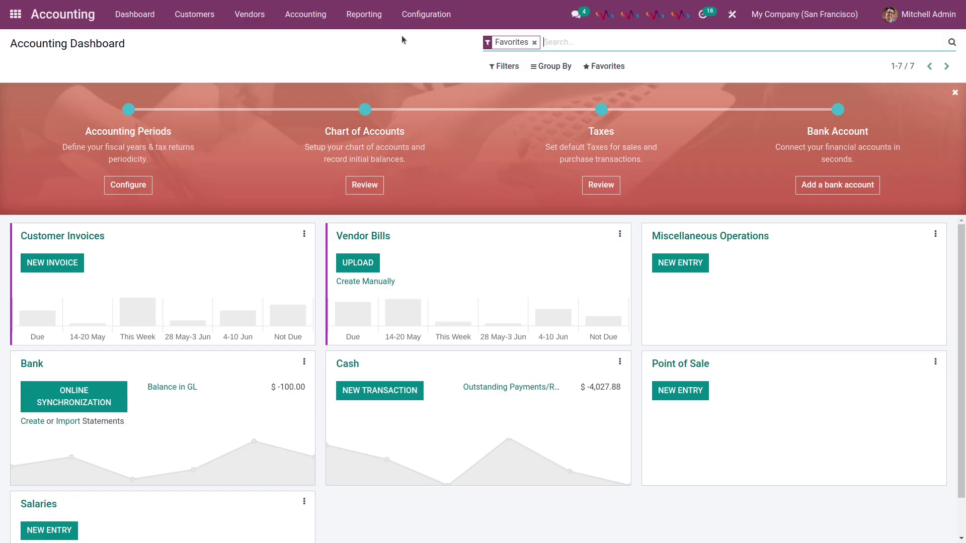
# Run the 'Sync bill status from Bill.com' scheduled action manually from the Bill Sync Scheduler.
pyautogui.click(424, 15)
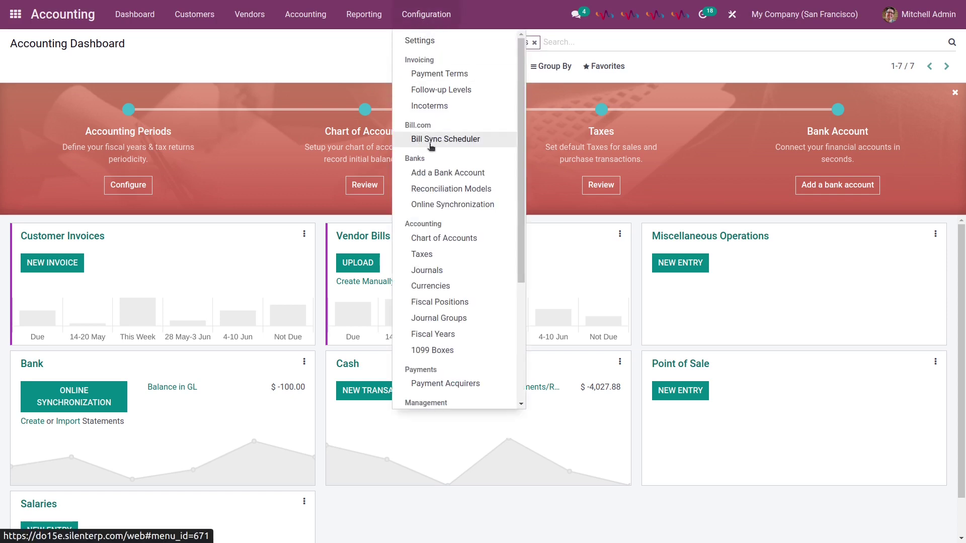
pyautogui.click(454, 140)
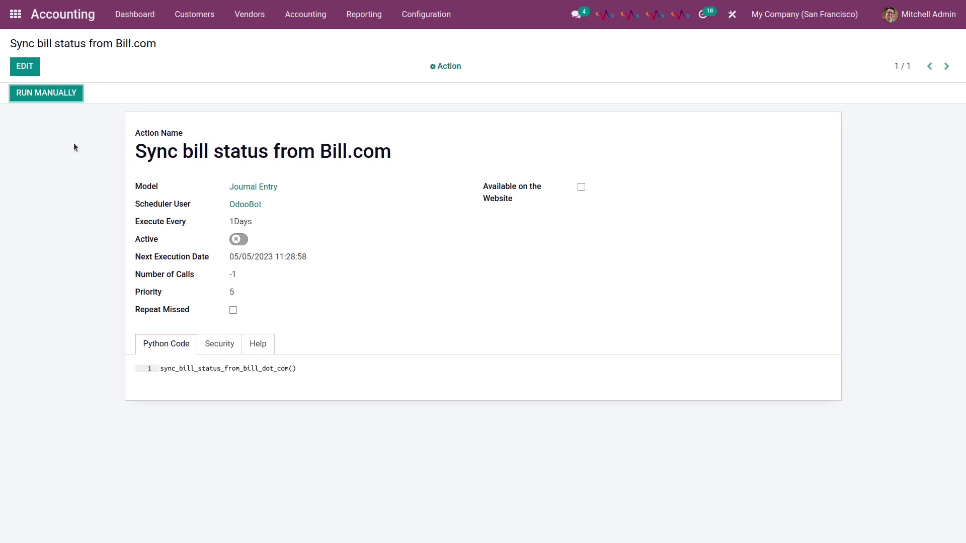
pyautogui.click(56, 91)
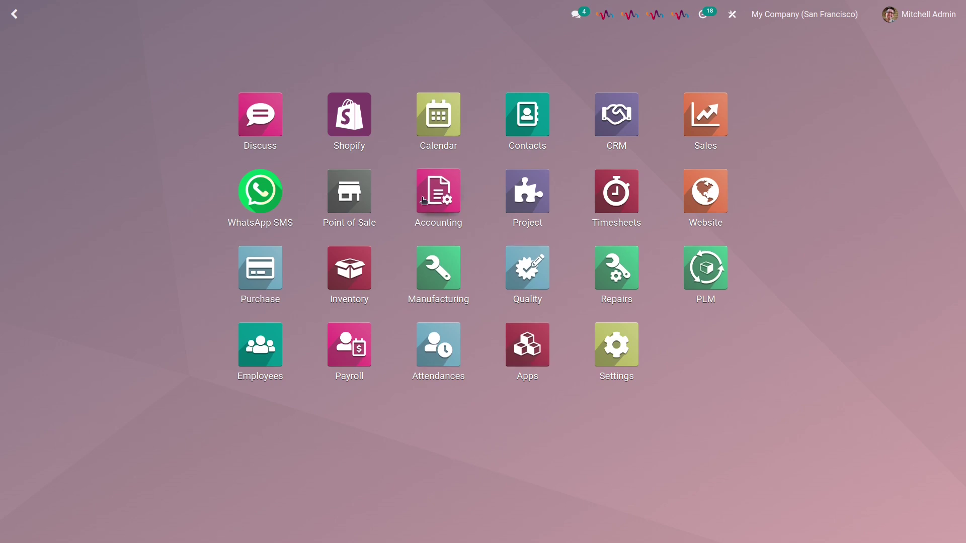
# Open Gemini Furniture's bill BILL/2023/05/0003 to check its status, then go to all vendors.
pyautogui.click(444, 193)
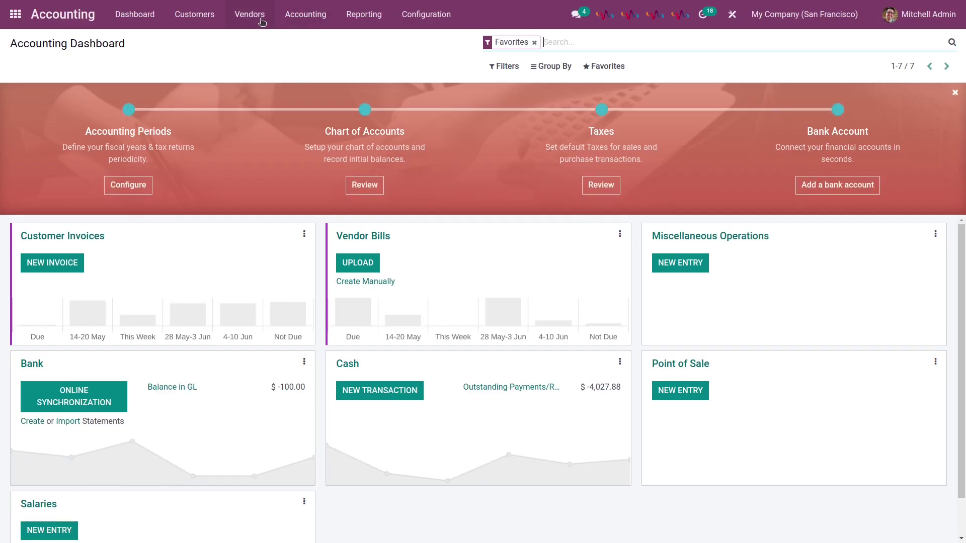
pyautogui.click(271, 23)
pyautogui.click(255, 38)
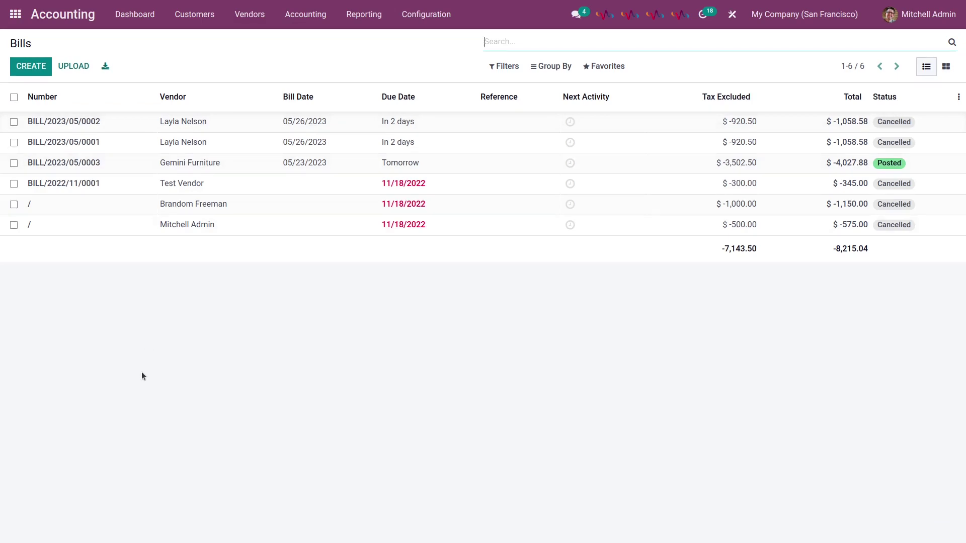
pyautogui.click(186, 166)
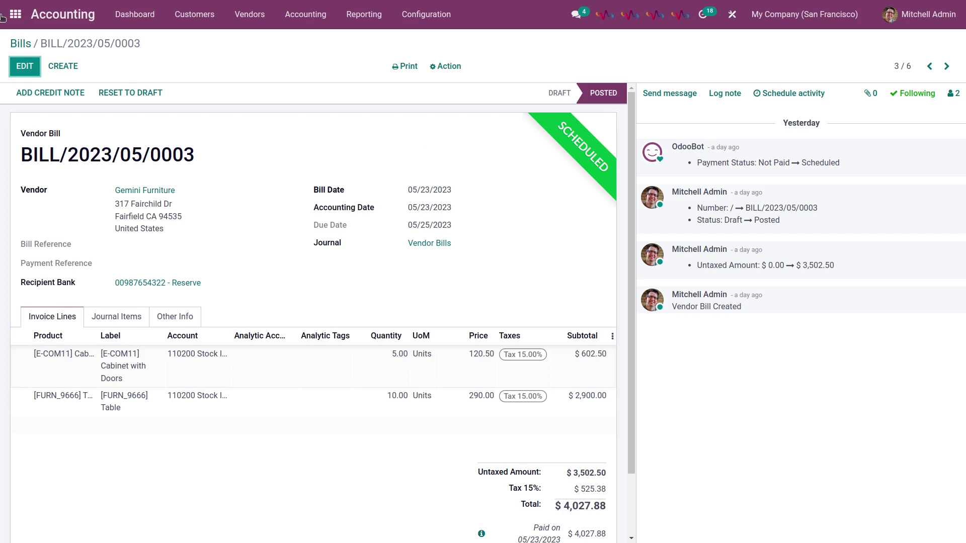
pyautogui.click(250, 14)
pyautogui.click(263, 54)
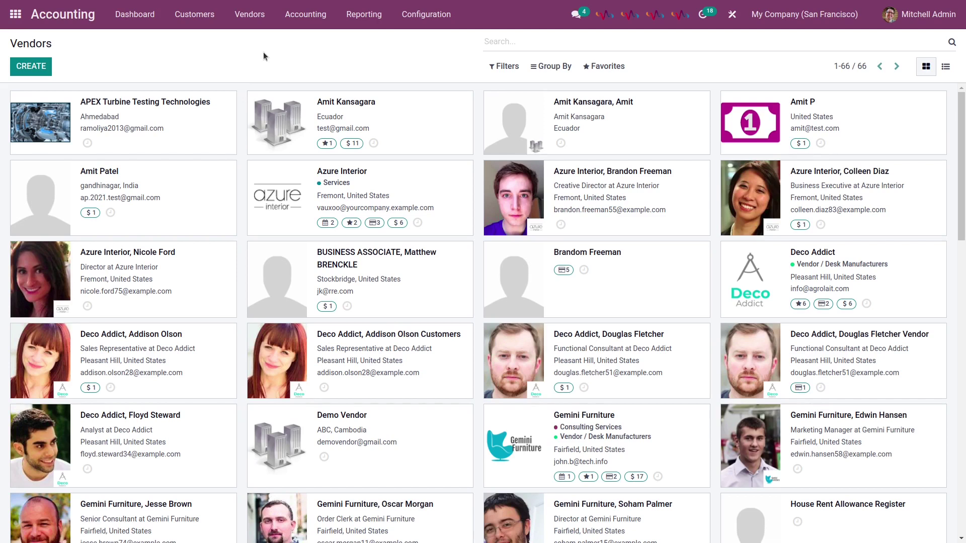
# Apply the Synced with Bill.com filter to the Vendors list.
pyautogui.click(503, 66)
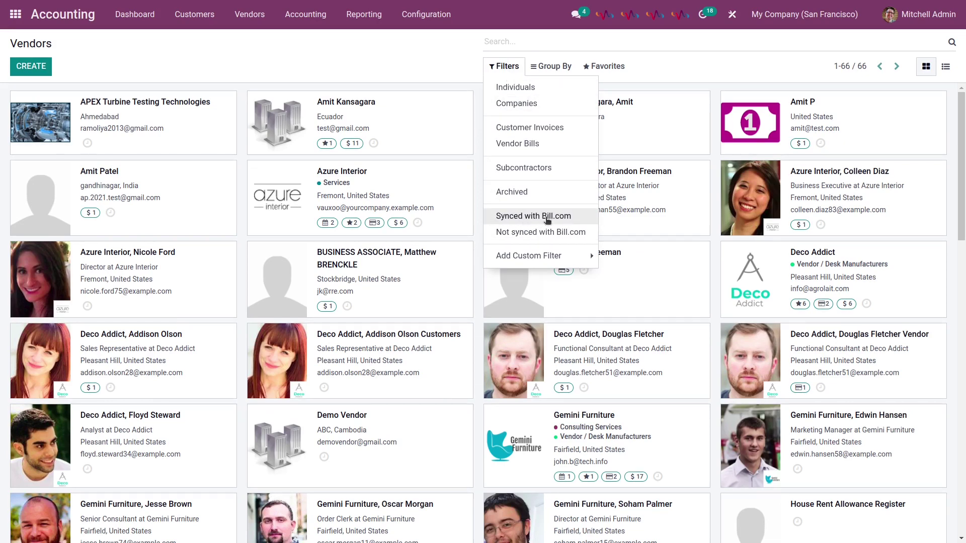
pyautogui.click(547, 217)
pyautogui.click(556, 255)
pyautogui.click(463, 429)
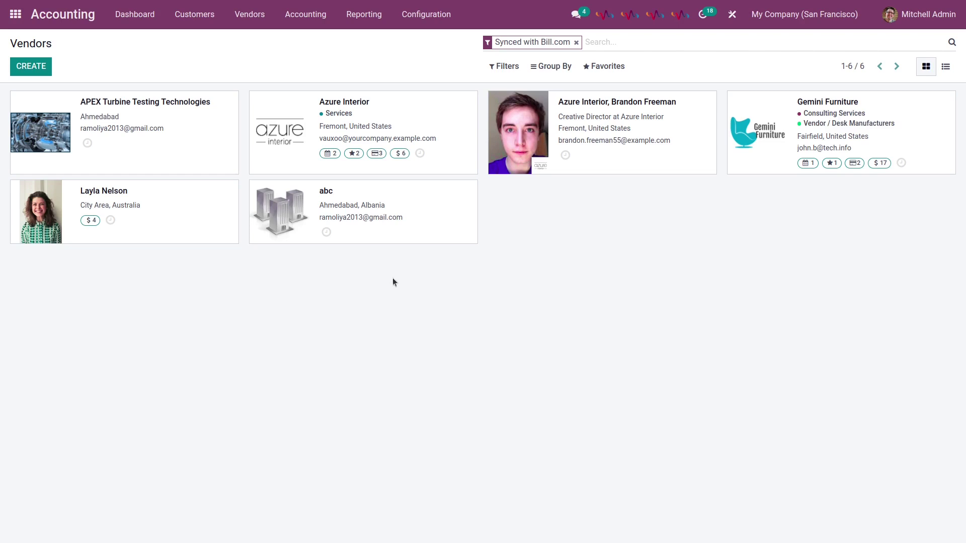
pyautogui.click(250, 15)
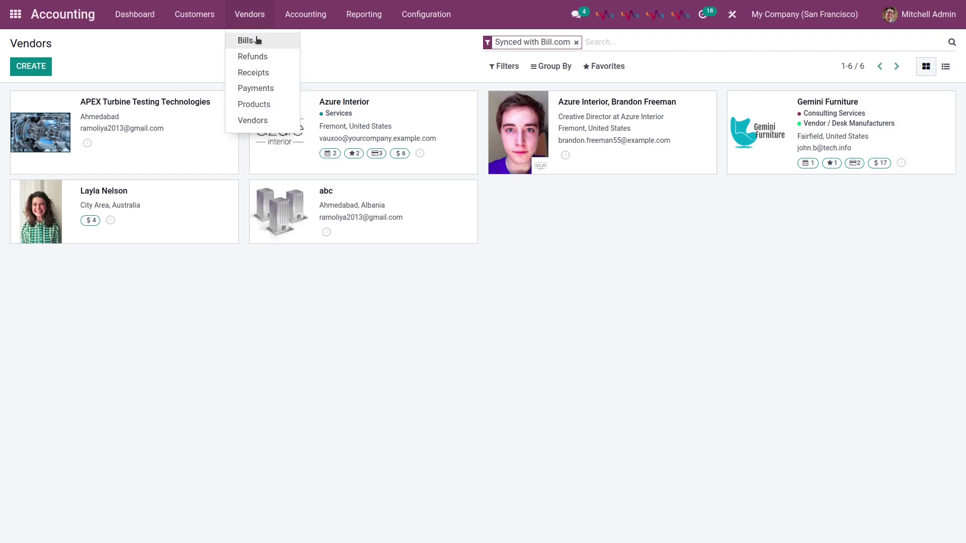
# Filter vendor bills to Synced with Bill.com, then remove the filter to show all six bills.
pyautogui.click(258, 40)
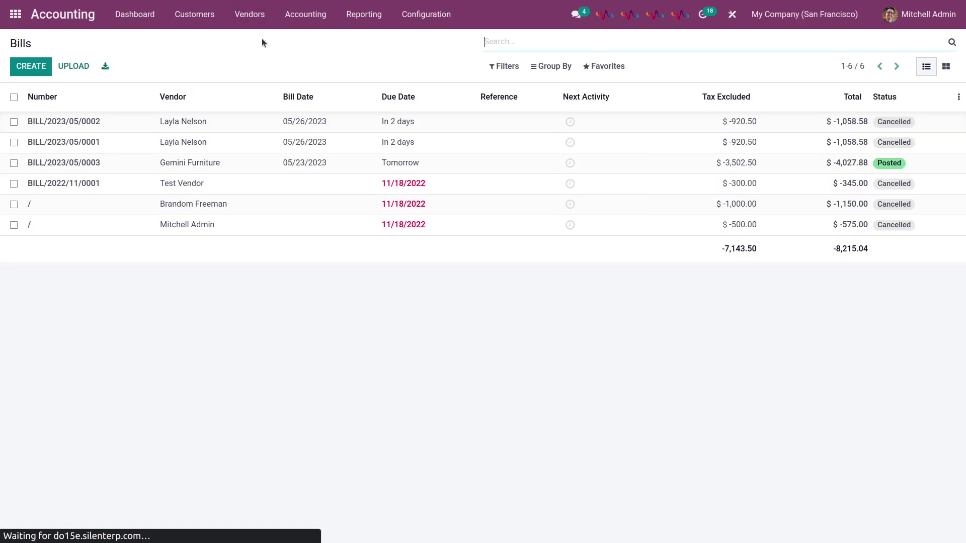
pyautogui.click(502, 70)
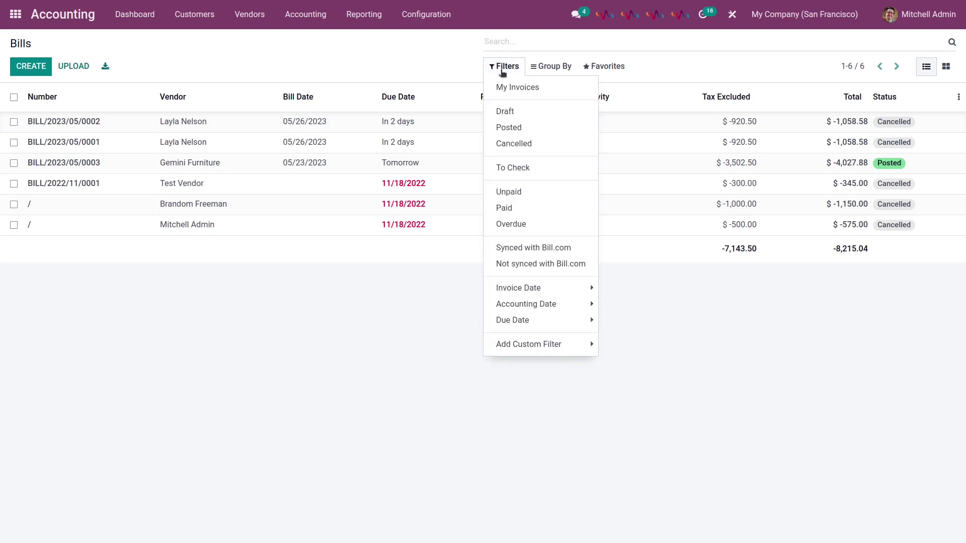
pyautogui.click(547, 254)
pyautogui.click(222, 191)
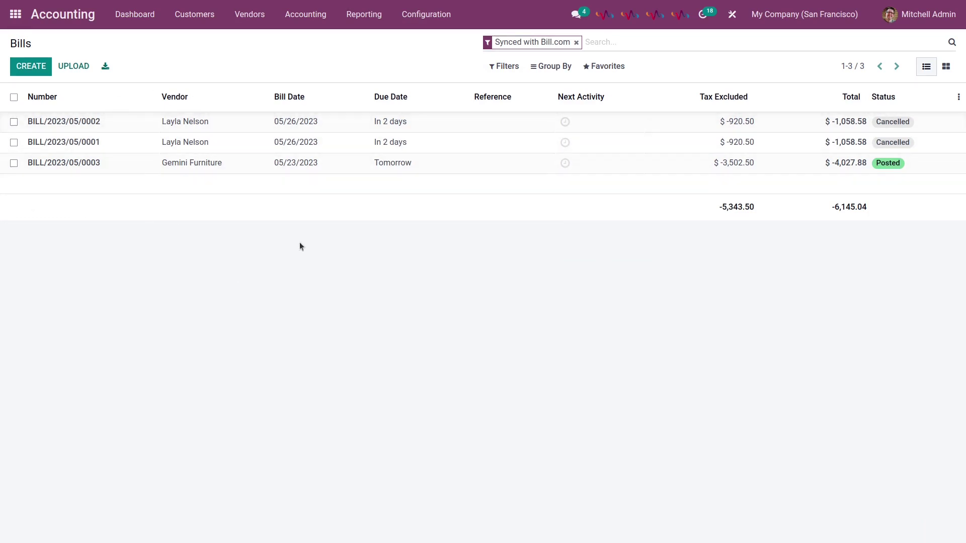
pyautogui.click(576, 43)
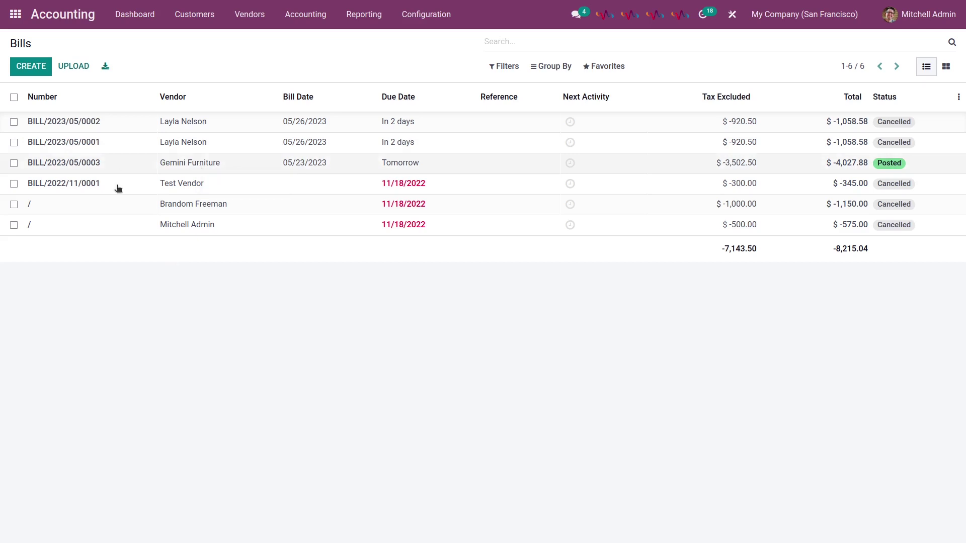
# Select BILL/2023/05/0003 and look at its available actions without choosing one.
pyautogui.click(14, 163)
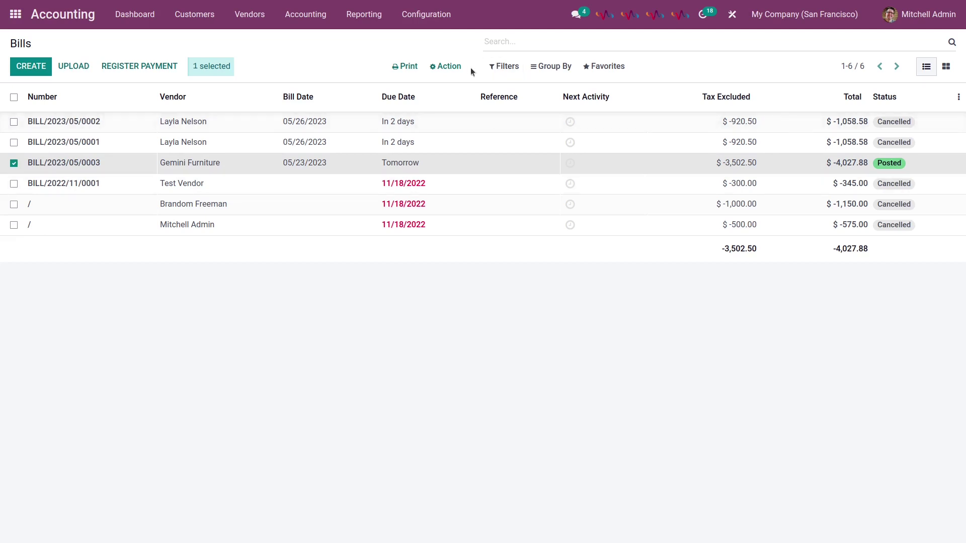
pyautogui.click(455, 67)
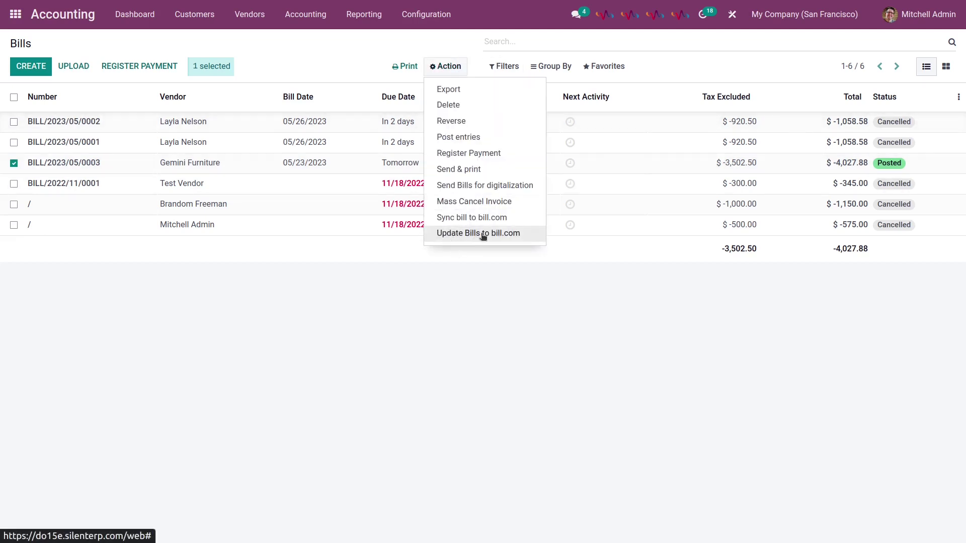
pyautogui.click(437, 294)
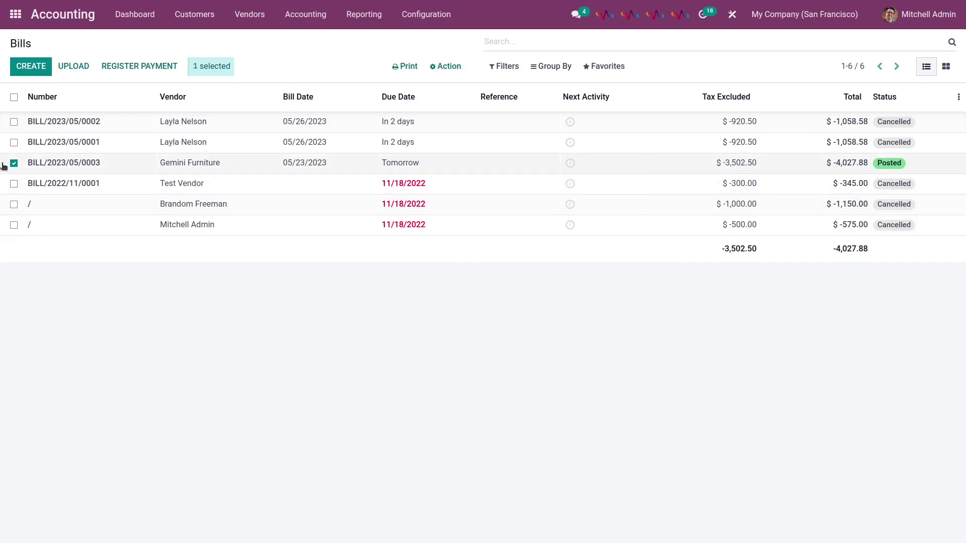